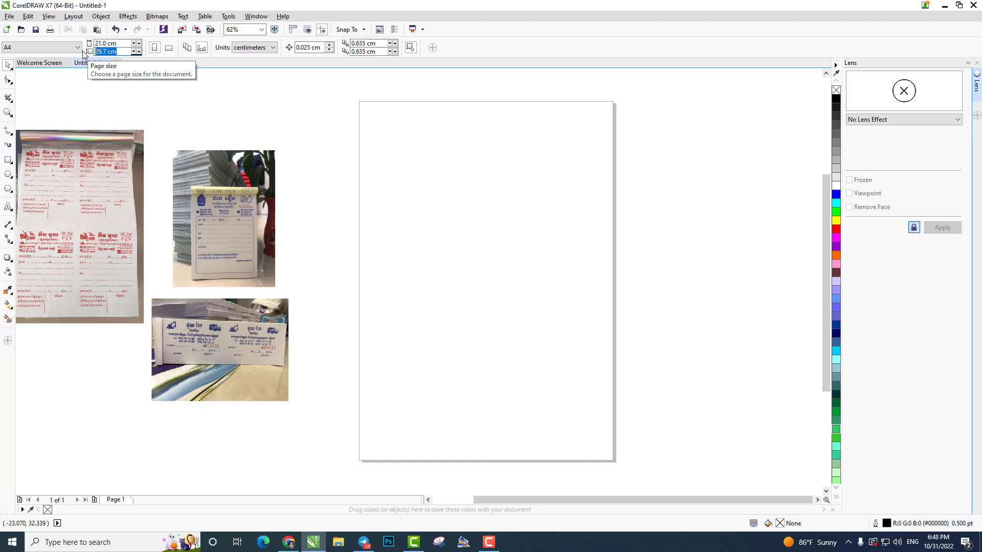
Step: Review the A4 page's width and height and the reference photos of the receipt pad and ticket book beside it
click(121, 46)
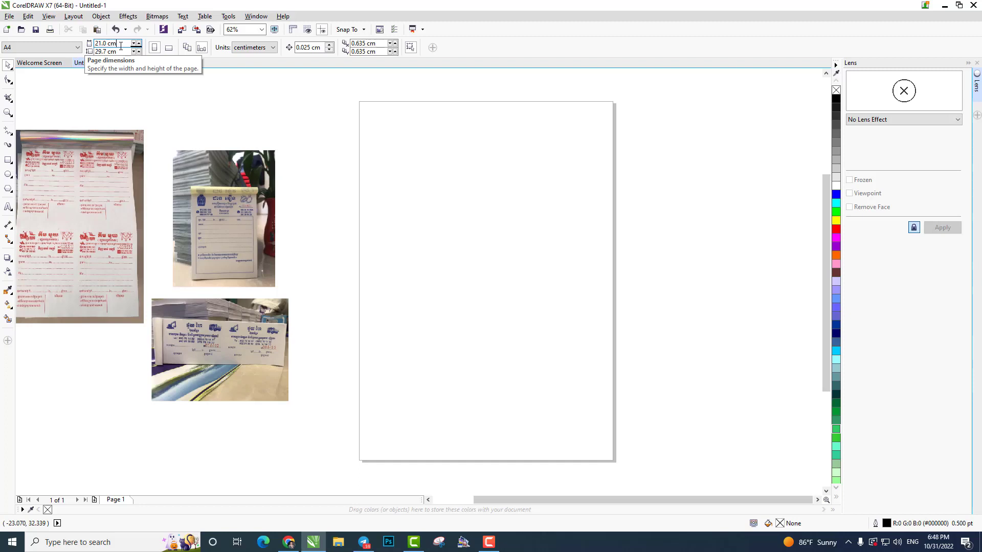
click(124, 52)
click(207, 197)
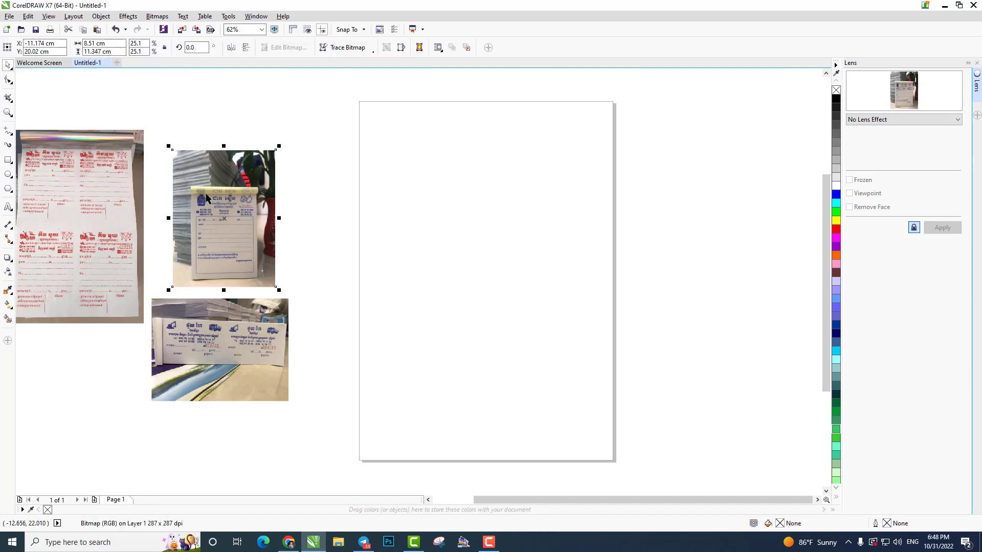
click(214, 317)
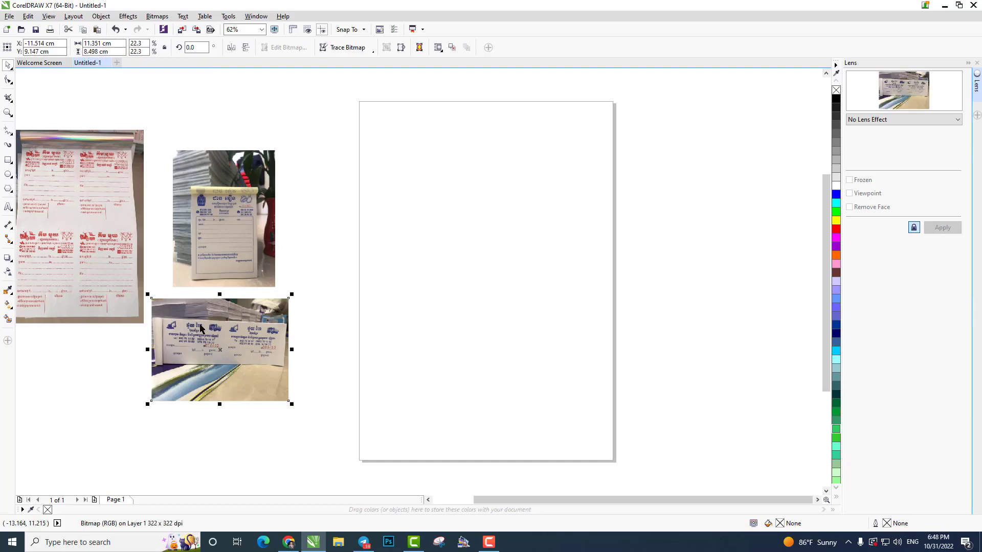
click(318, 183)
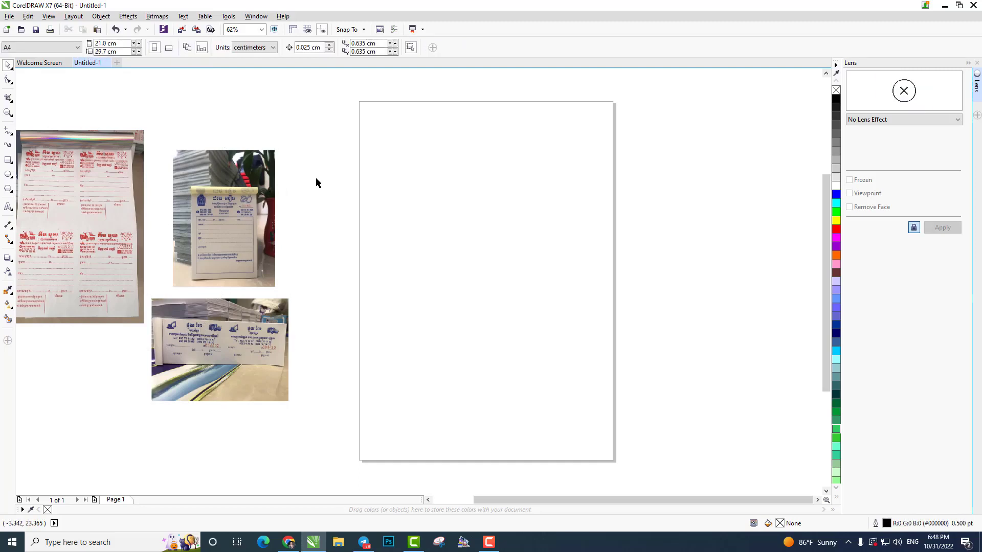
scroll(313, 186, up, 1)
click(245, 233)
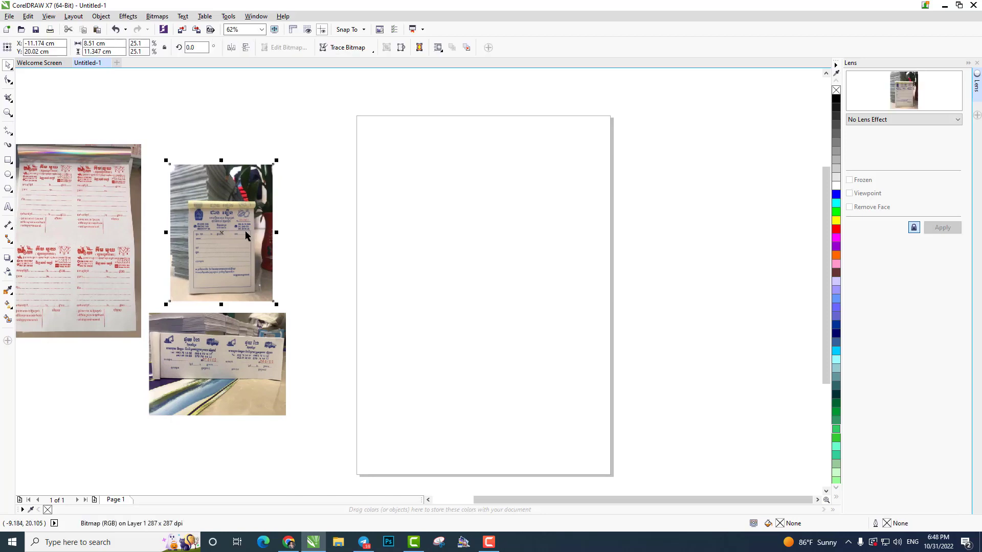
click(309, 169)
Step: Switch to the Windows Calculator, work out 21 ÷ 2, and return to CorelDRAW
click(12, 542)
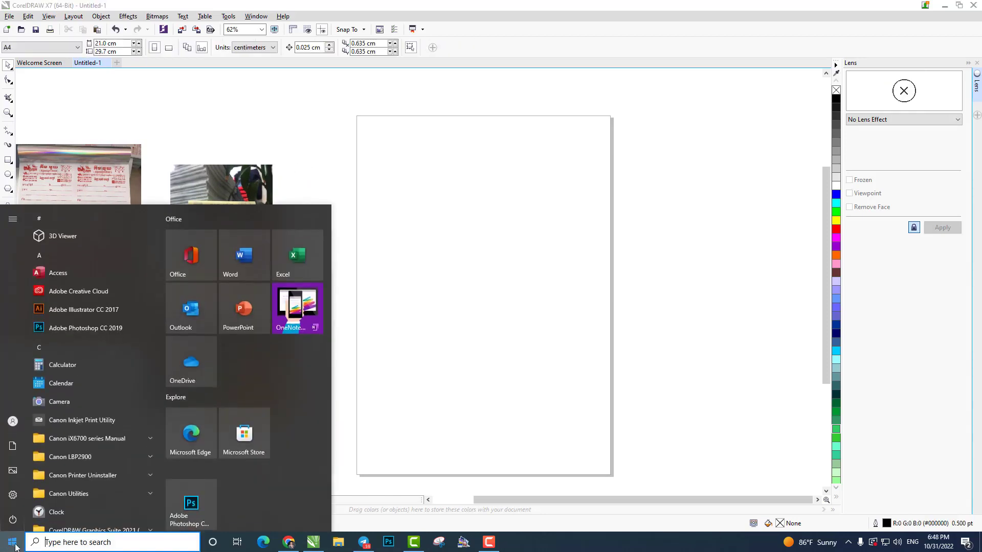
click(76, 367)
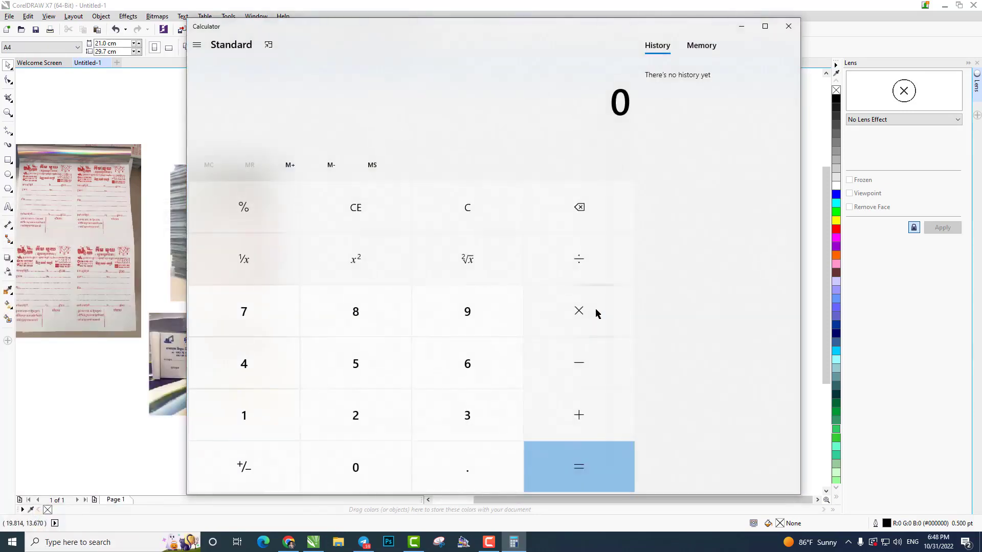
click(356, 428)
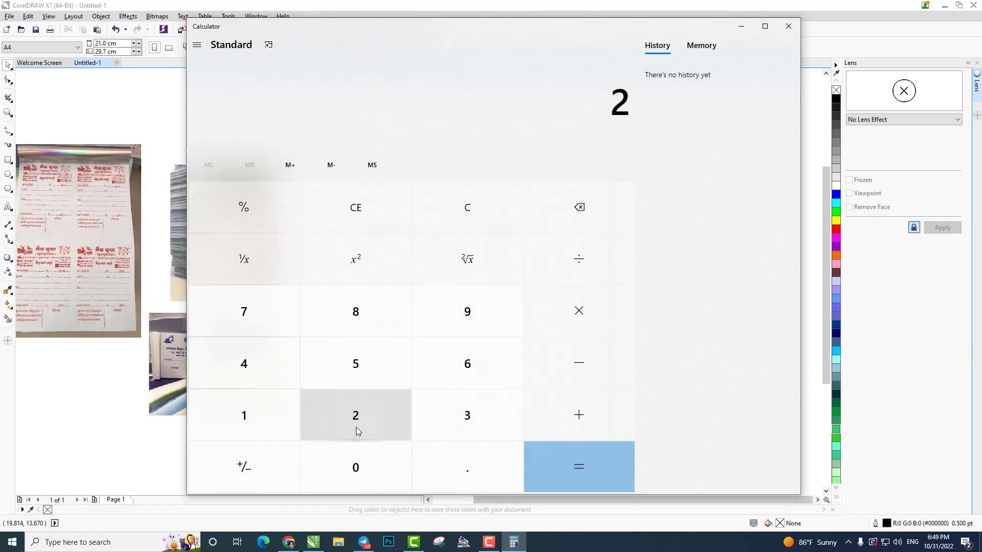
click(251, 421)
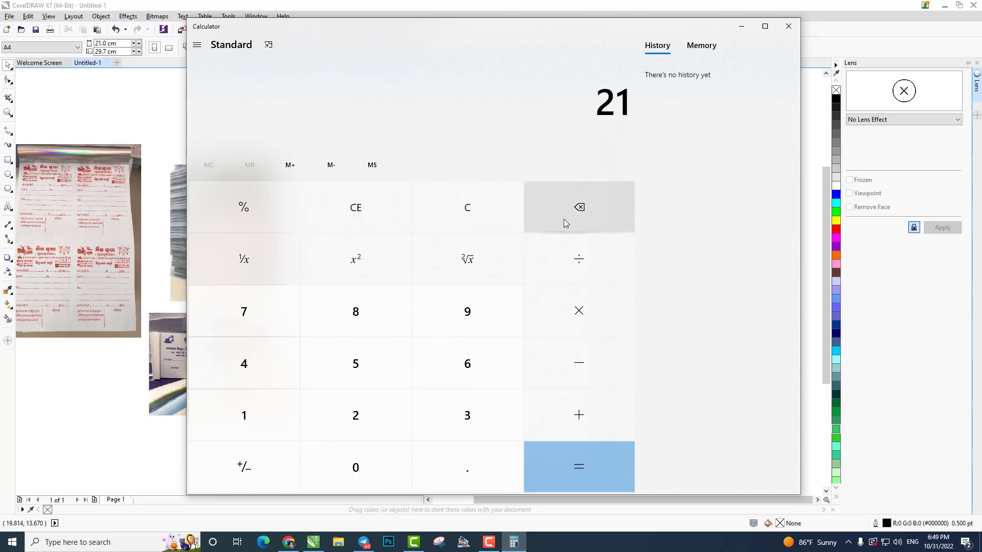
click(591, 251)
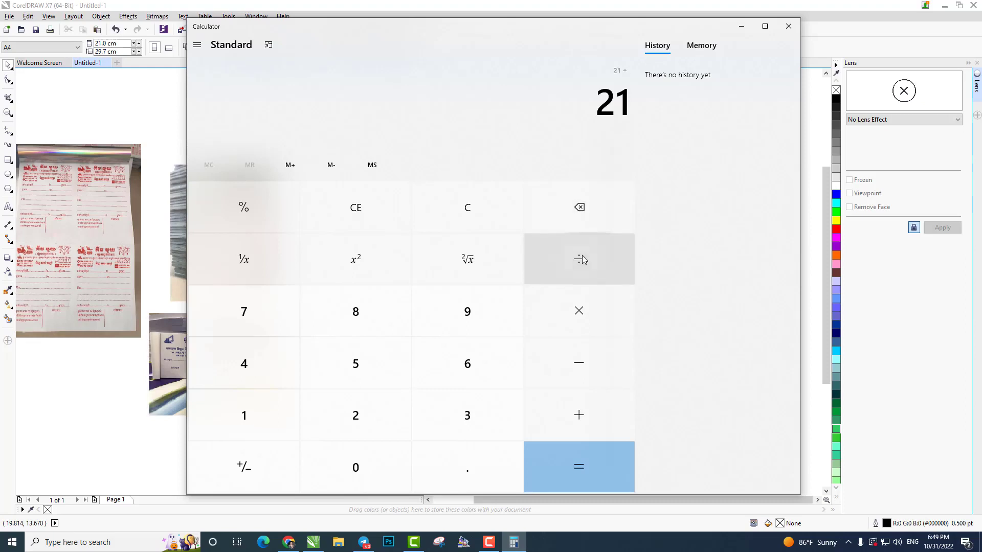
click(379, 428)
click(578, 473)
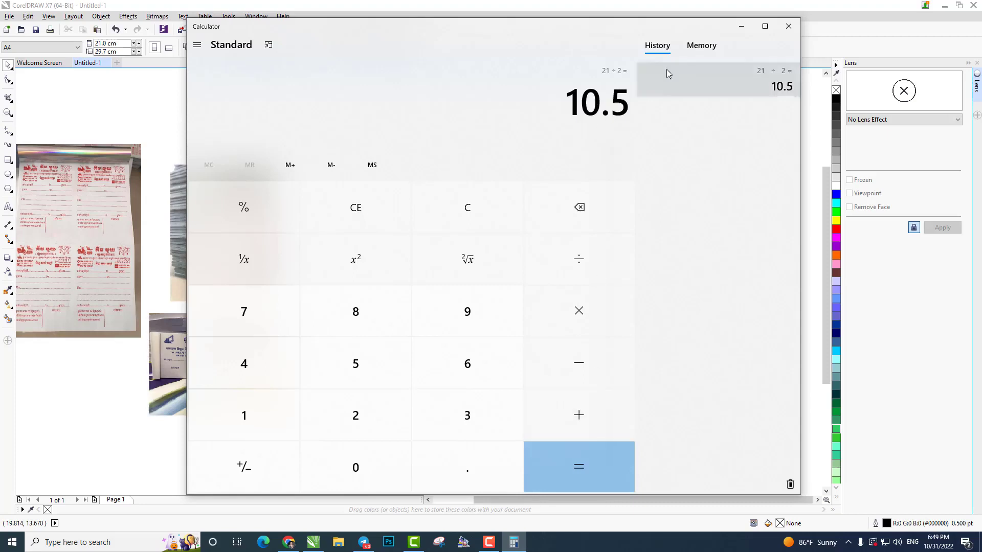
click(742, 27)
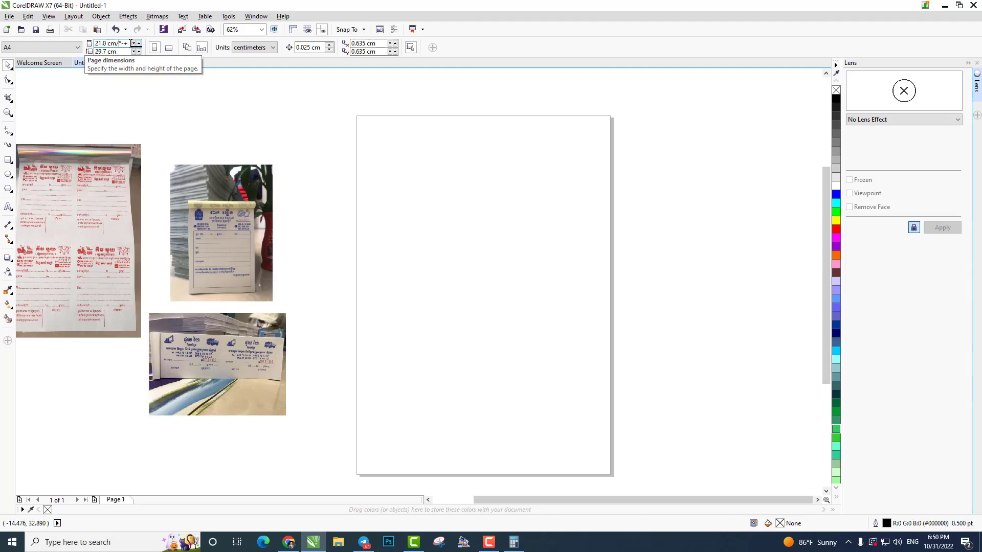
Step: Set the page to half the A4 width and half the A4 height, 10.5 × 14.85 cm
drag(128, 43, 119, 45)
key(BackSpace)
text(2)
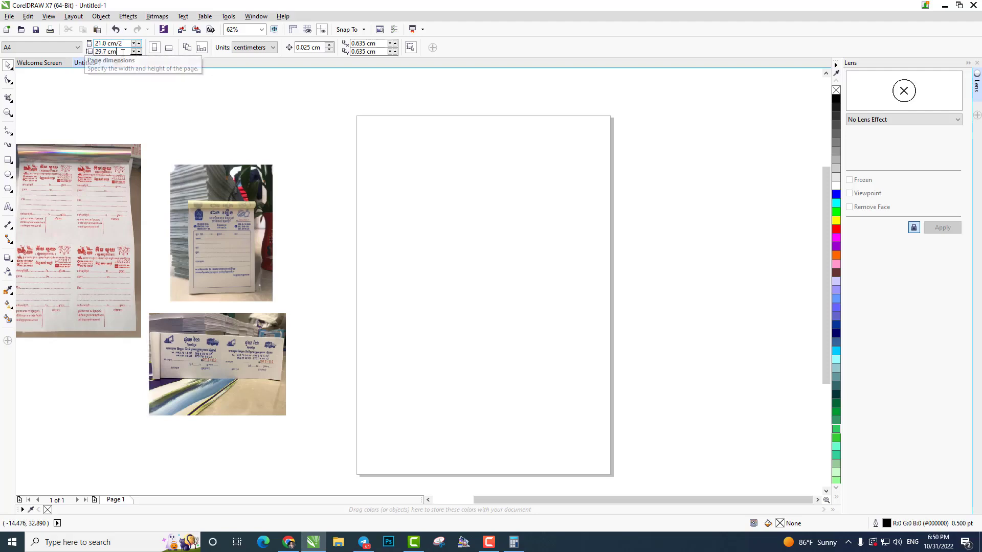
click(122, 52)
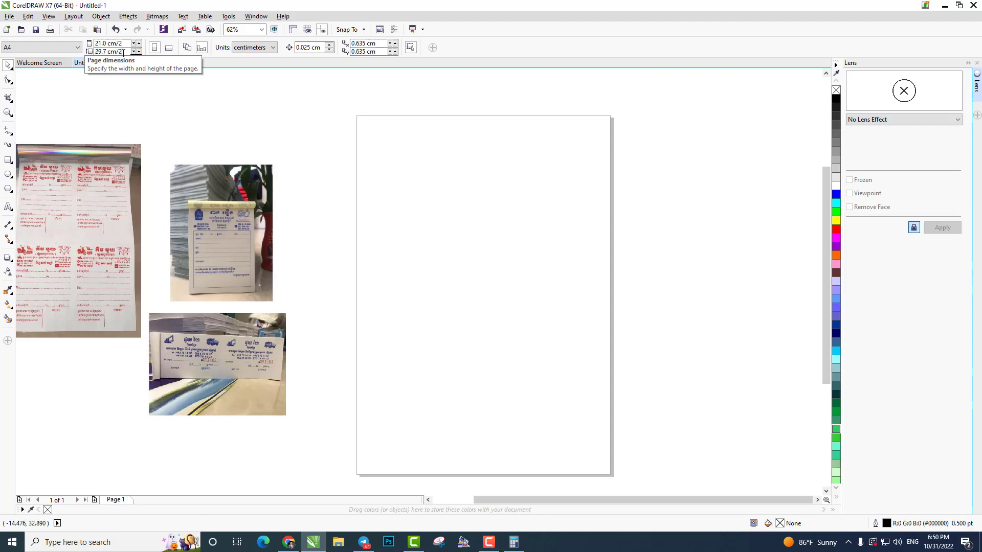
text(/2)
key(Return)
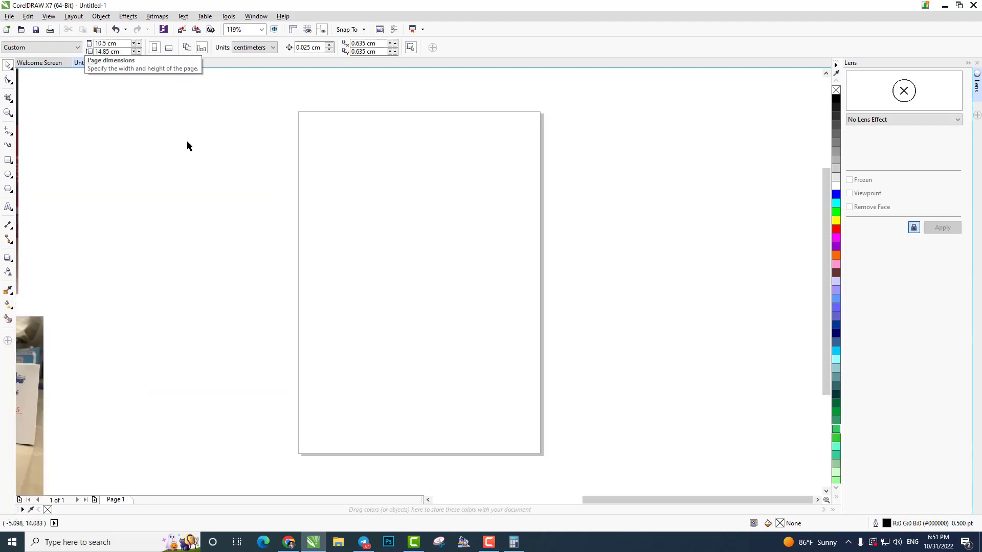
key(shift+Tab)
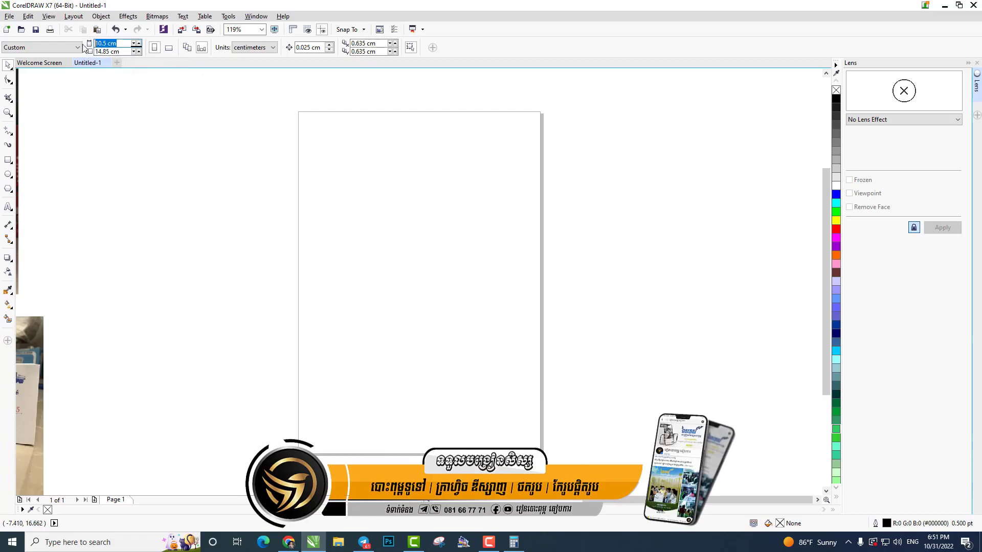
click(193, 199)
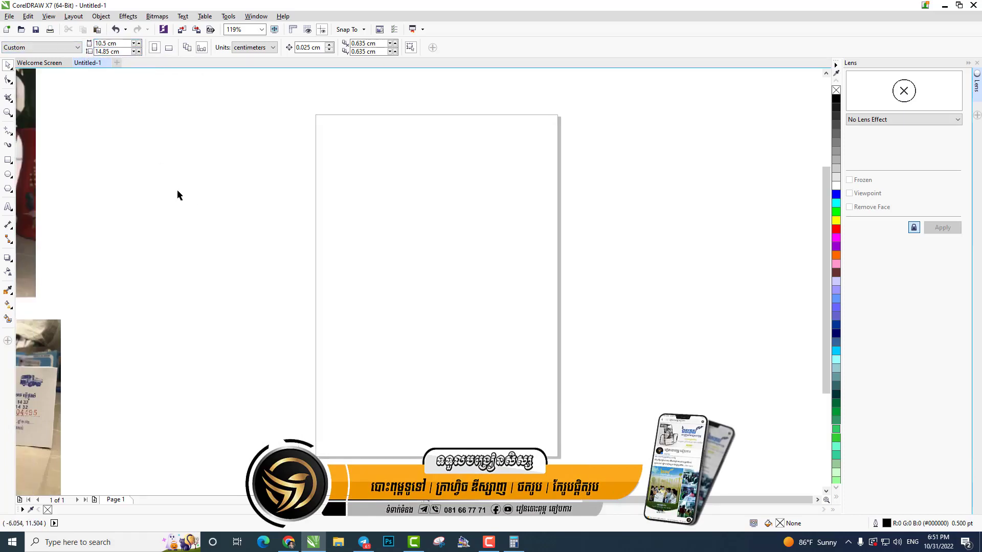
mouse_move(191, 193)
mouse_down()
mouse_move(180, 195)
mouse_move(206, 200)
mouse_up()
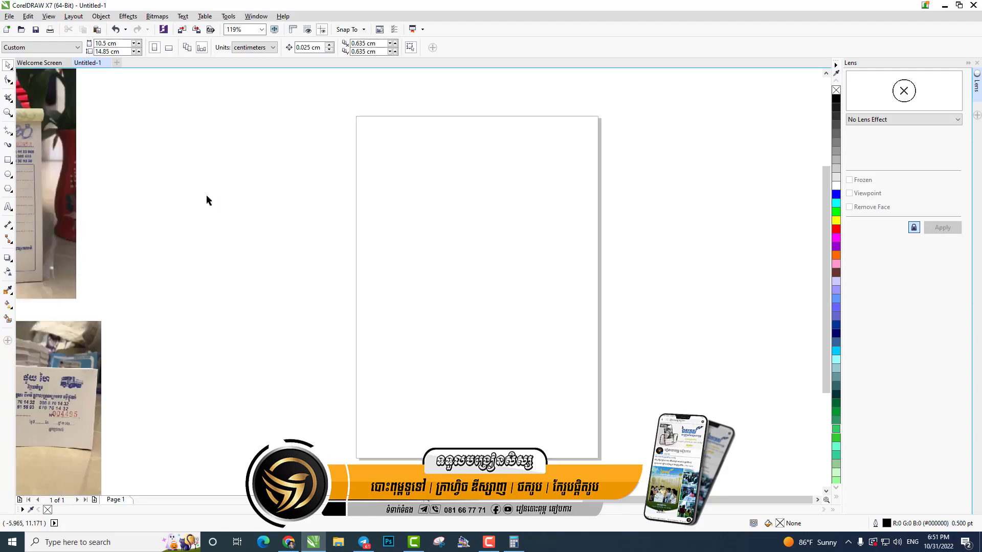
Step: Reset the page size to A4 and move the ticket book photo slightly down, farther from the receipt pad photo
click(50, 48)
click(42, 70)
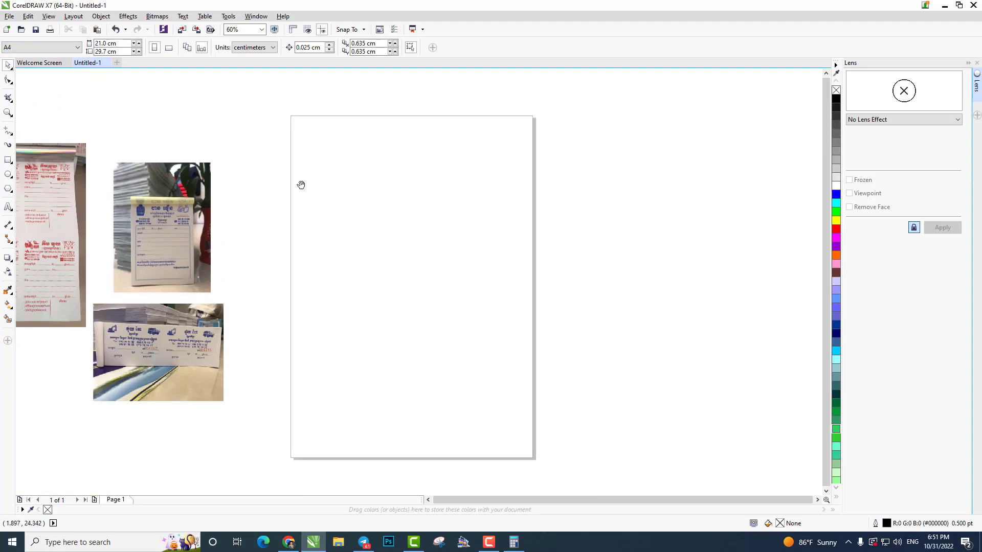
click(174, 366)
drag(174, 366, 174, 387)
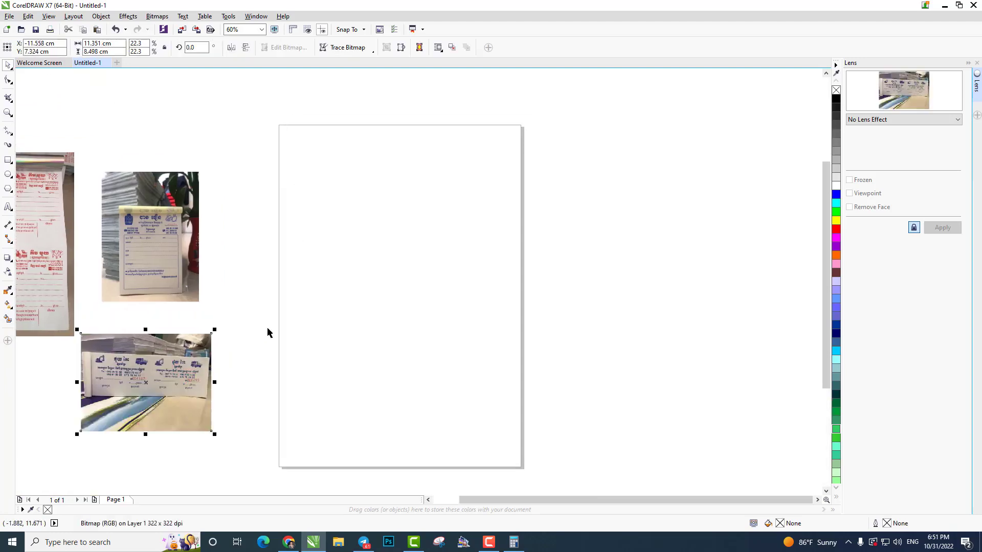
click(253, 299)
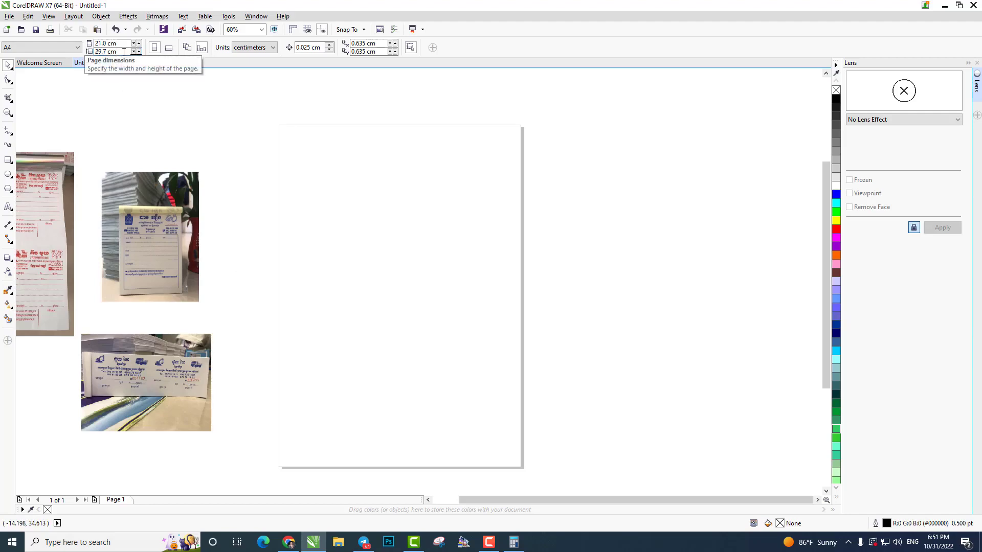
Step: Try dividing the A4 page height by 5, to 5.94 cm, and undo the change
text(/)
text(5)
key(Return)
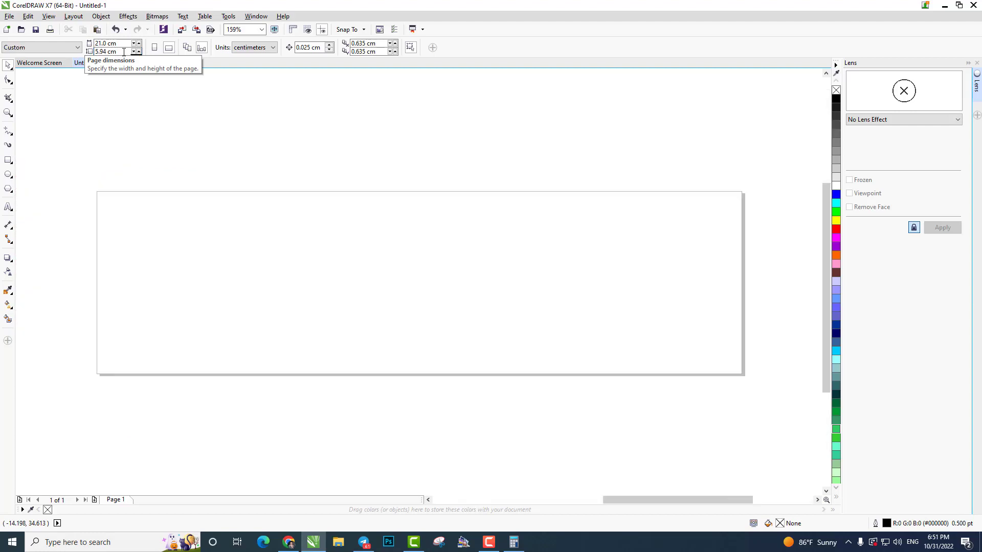
key(ctrl+z)
Step: Make the page landscape, then divide its width by 2 and its height by 4, giving 14.85 × 5.25 cm
click(124, 45)
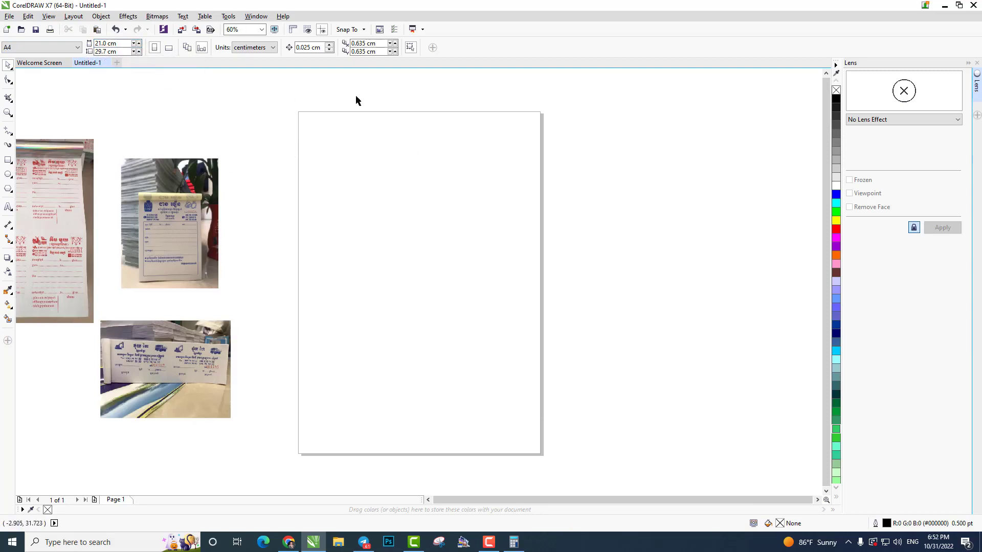
click(168, 49)
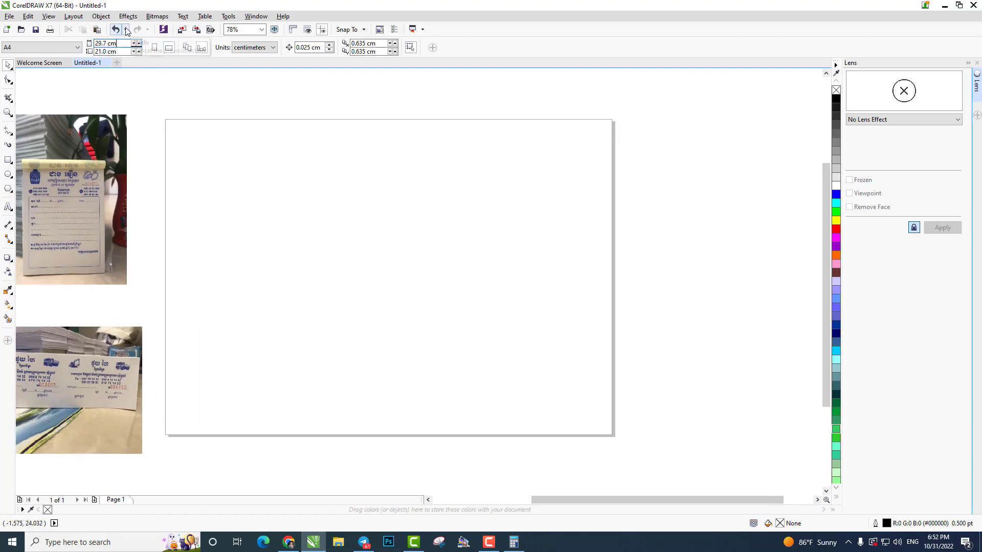
text(2)
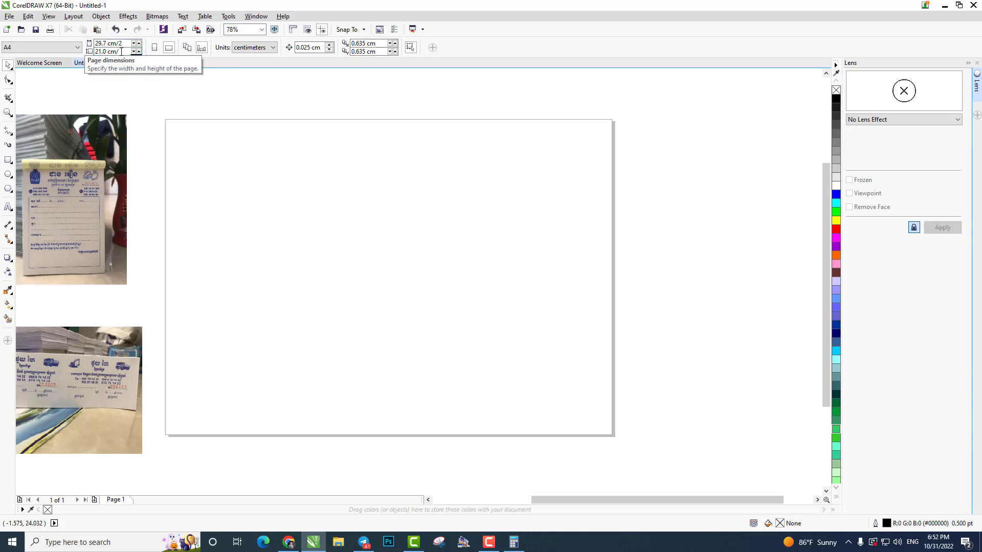
key(Return)
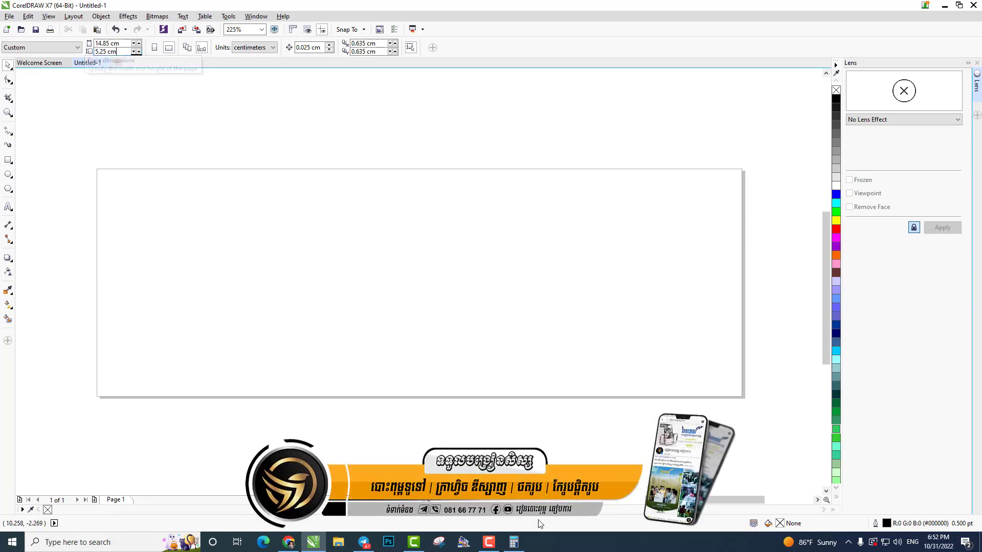
click(514, 542)
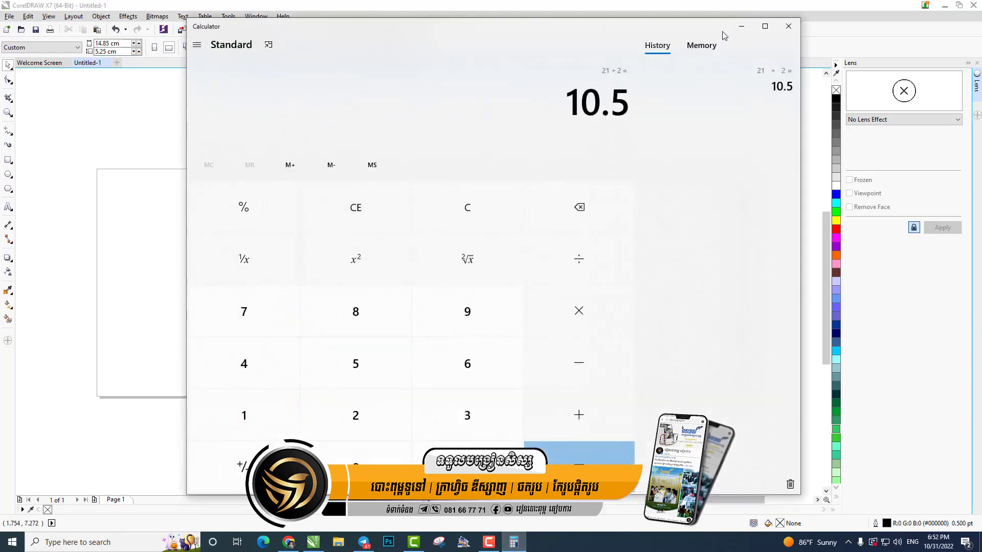
click(742, 26)
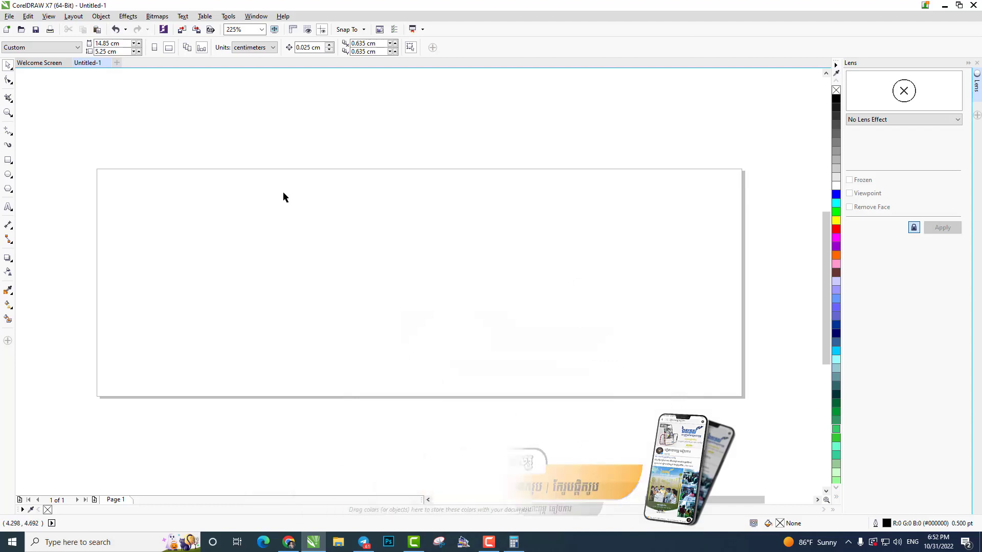
Step: Move the ticket book photo and the receipt pad photo closer to the small landscape page
scroll(283, 196, down, 4)
drag(196, 182, 322, 211)
drag(159, 337, 265, 346)
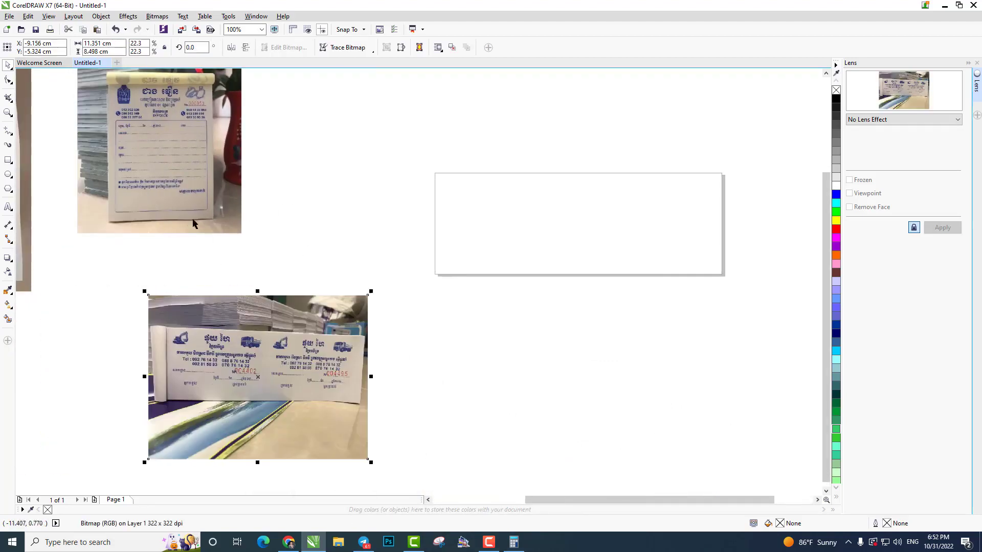
drag(128, 171, 242, 205)
scroll(243, 204, up, 2)
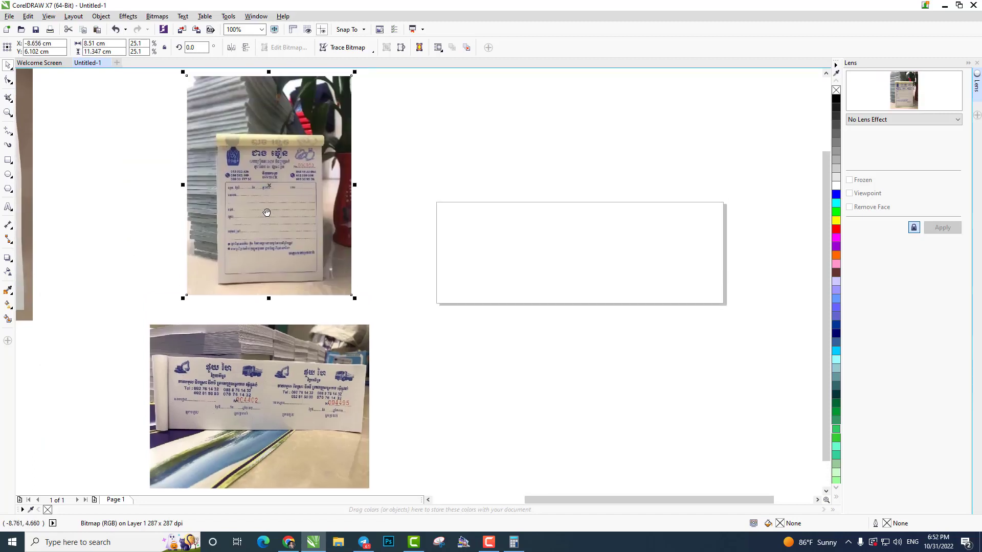
scroll(236, 201, right, 3)
scroll(236, 201, up, 1)
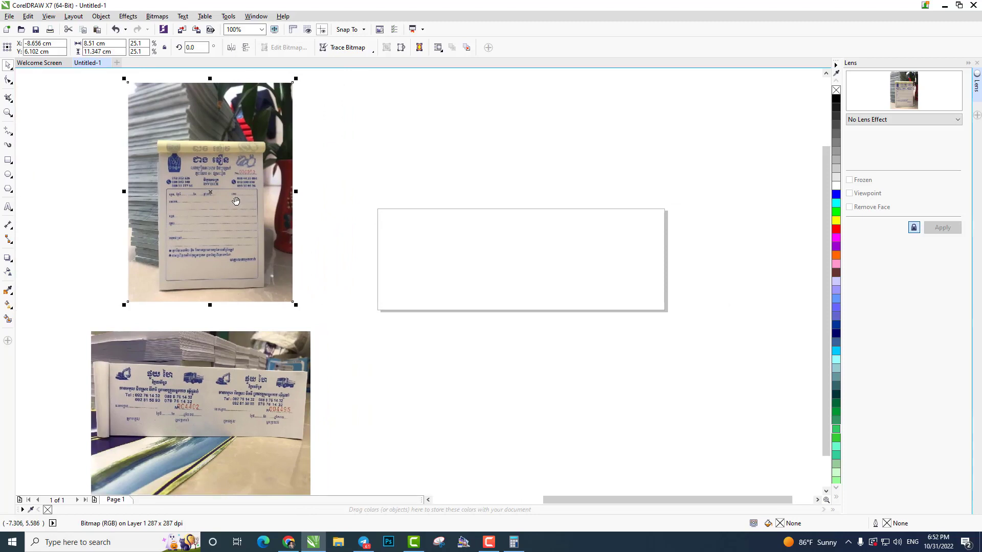
scroll(235, 201, up, 1)
scroll(221, 215, right, 1)
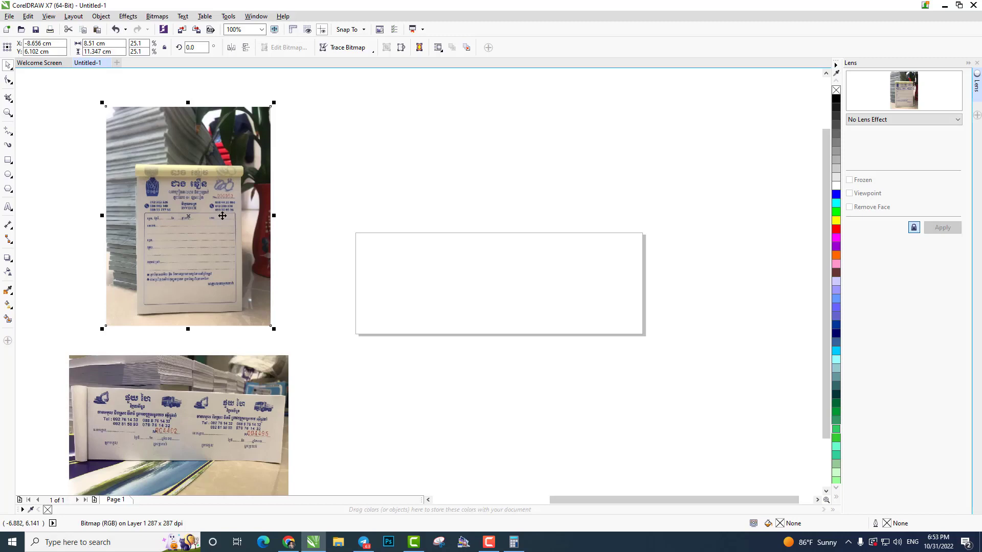
Step: Deselect the receipt pad photo and review the page's height and width values
click(298, 226)
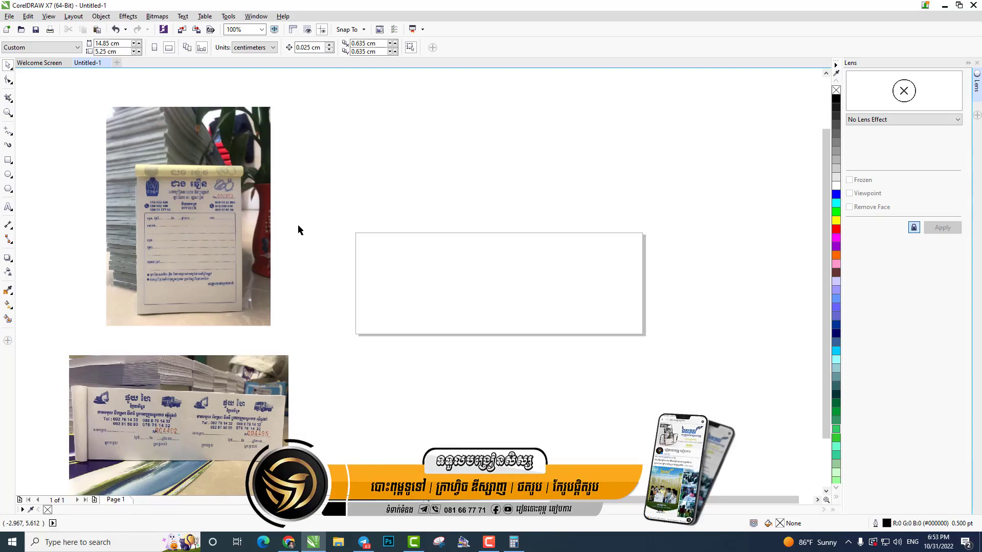
triple_click(120, 52)
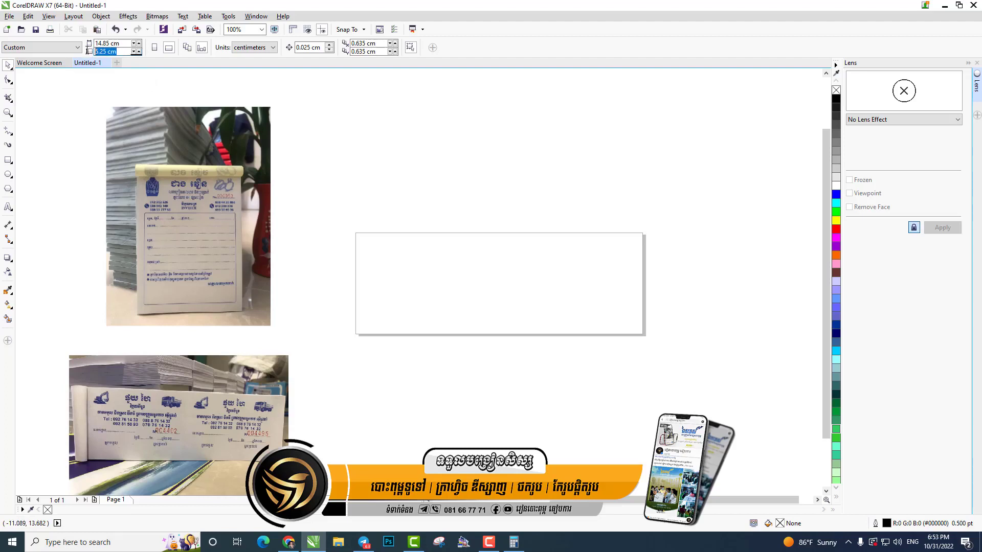
drag(132, 43, 95, 43)
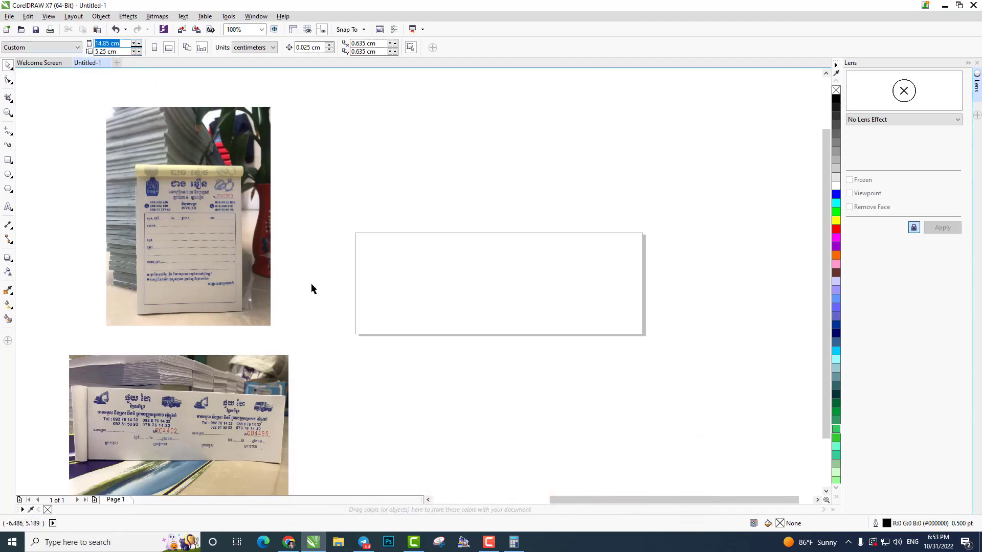